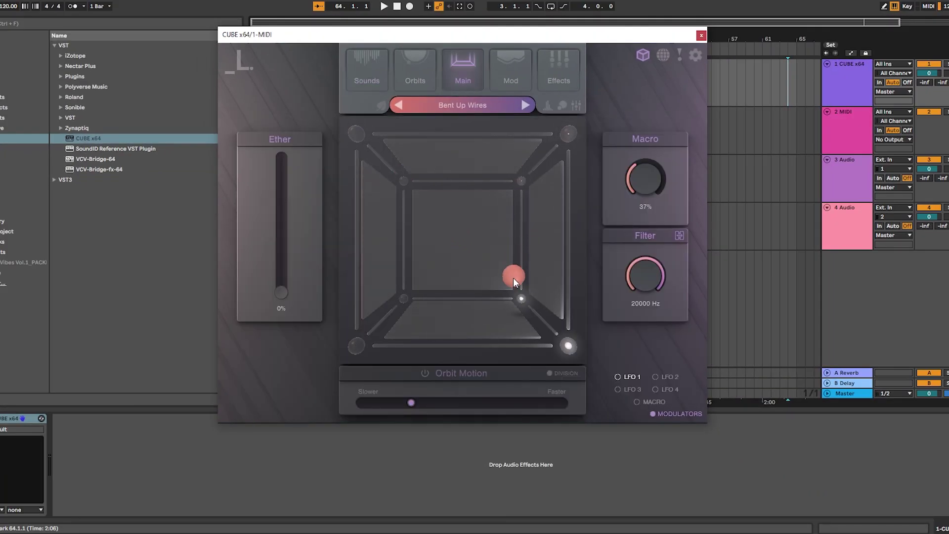
- Drag the orbit ball to the cube's upper-left, then back to the centre
drag(465, 317, 511, 182)
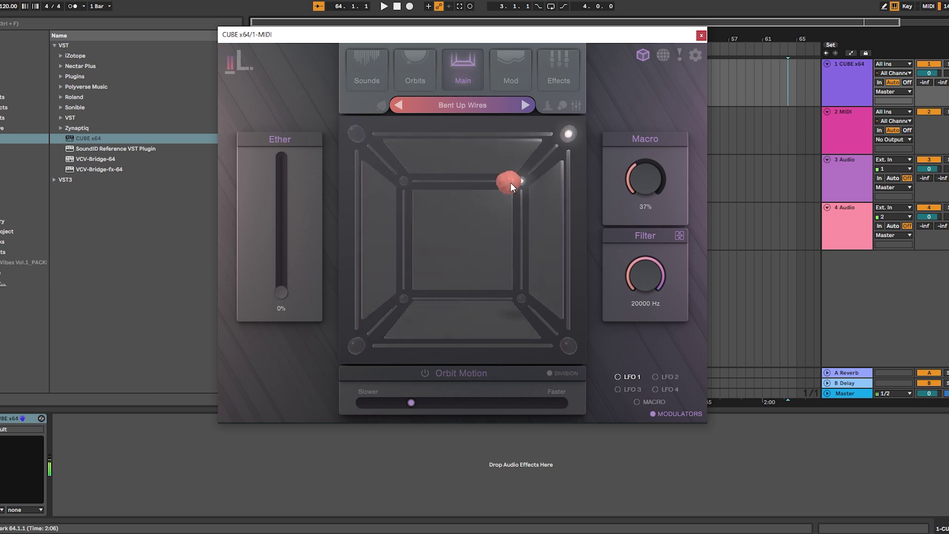
drag(539, 313, 465, 241)
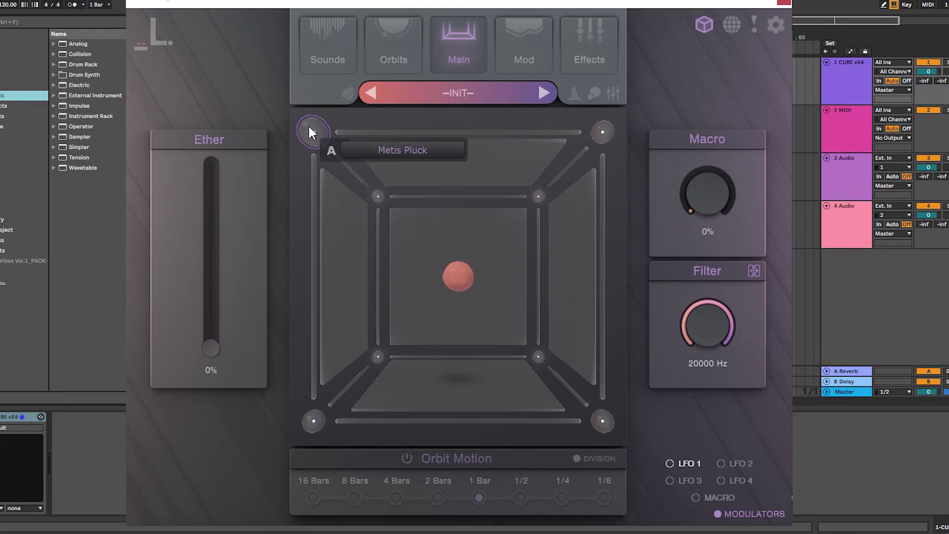
- Load the Synth-tagged Night Diving sample into corner A and recentre the orbit ball
click(384, 149)
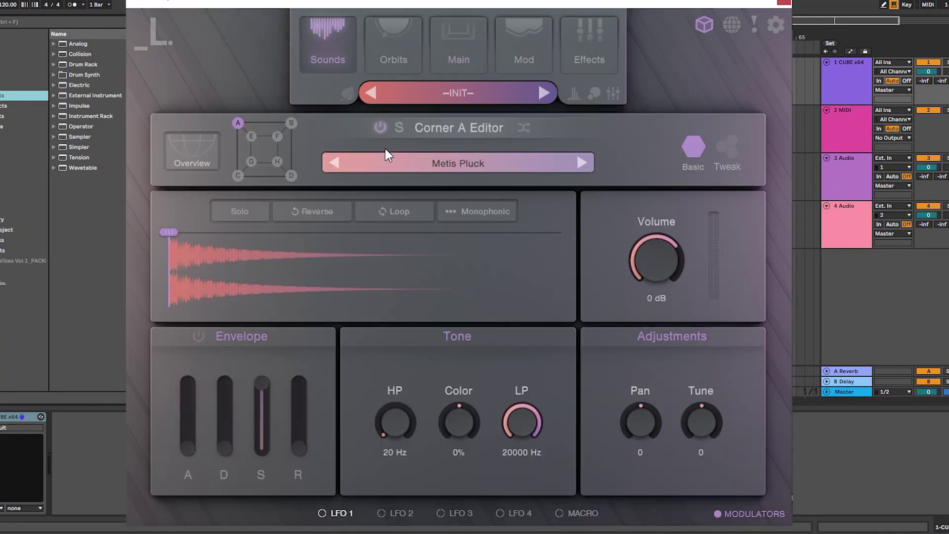
click(425, 169)
click(415, 282)
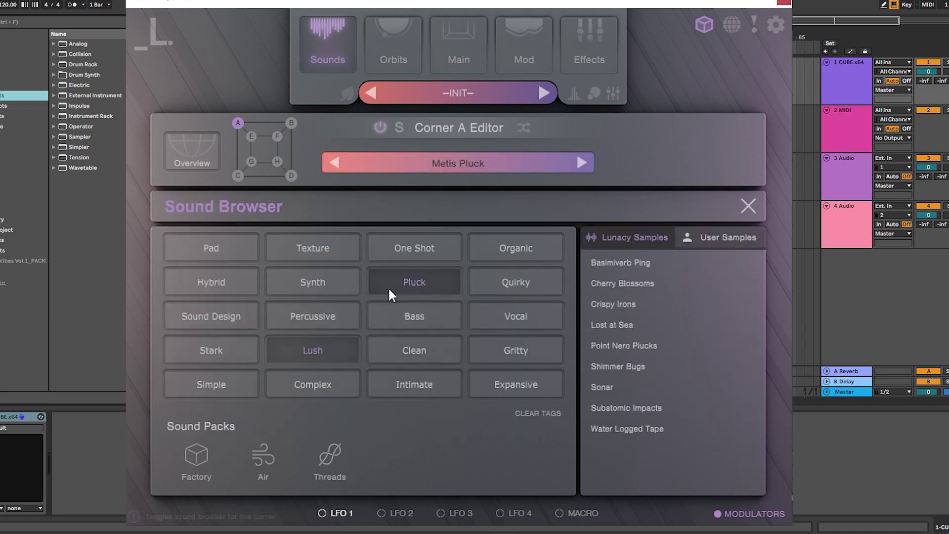
click(322, 350)
click(313, 282)
click(415, 282)
click(617, 387)
click(623, 324)
click(620, 346)
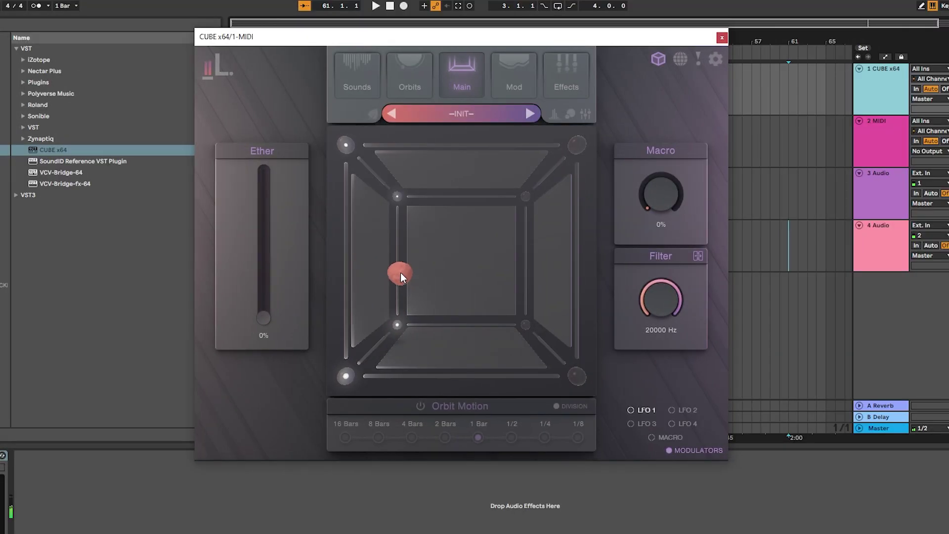
drag(400, 257, 449, 249)
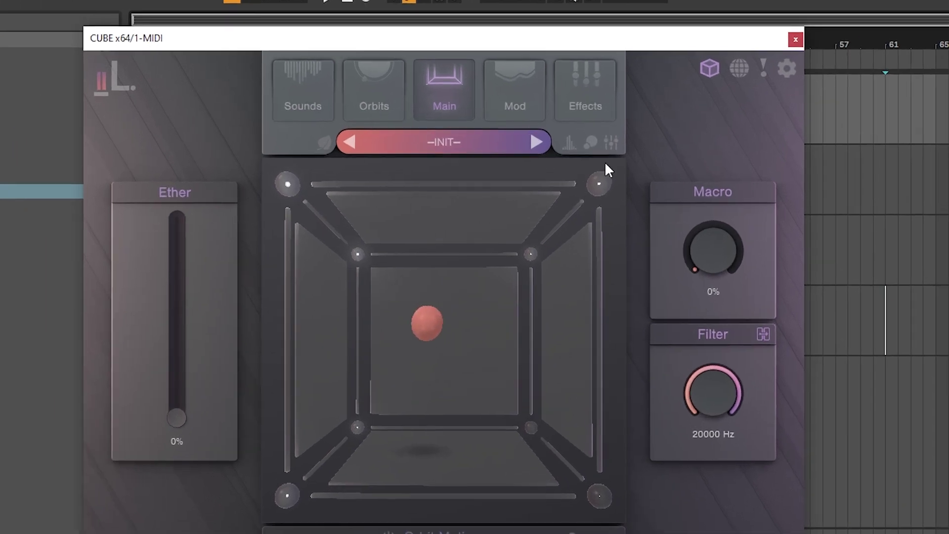
- Set the reverb impulse response to The Mines (5s) and raise Ether to 21%
click(567, 80)
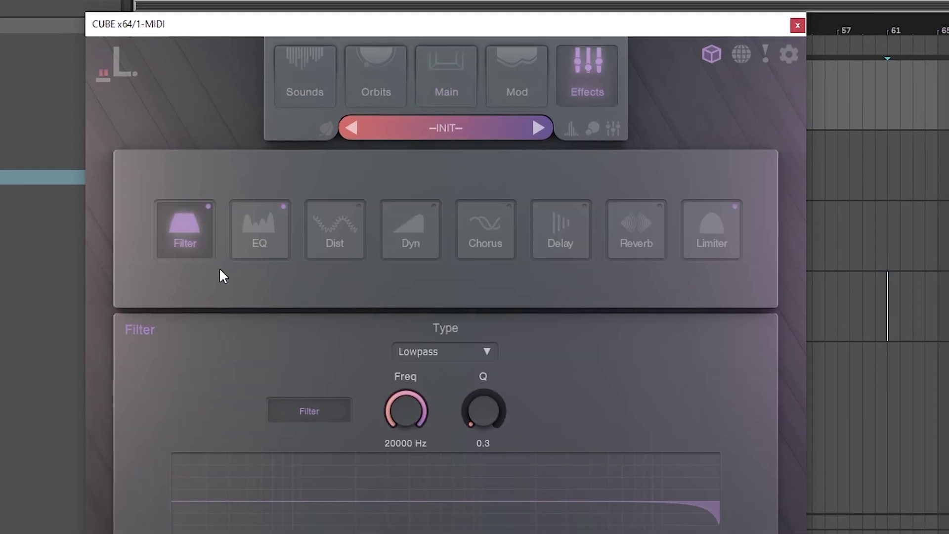
click(435, 190)
click(346, 154)
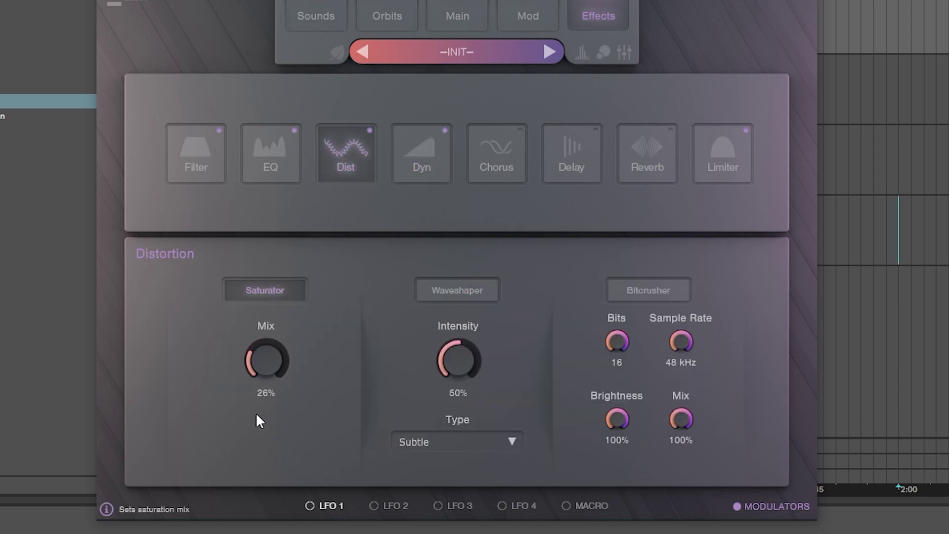
click(648, 153)
click(694, 349)
click(696, 414)
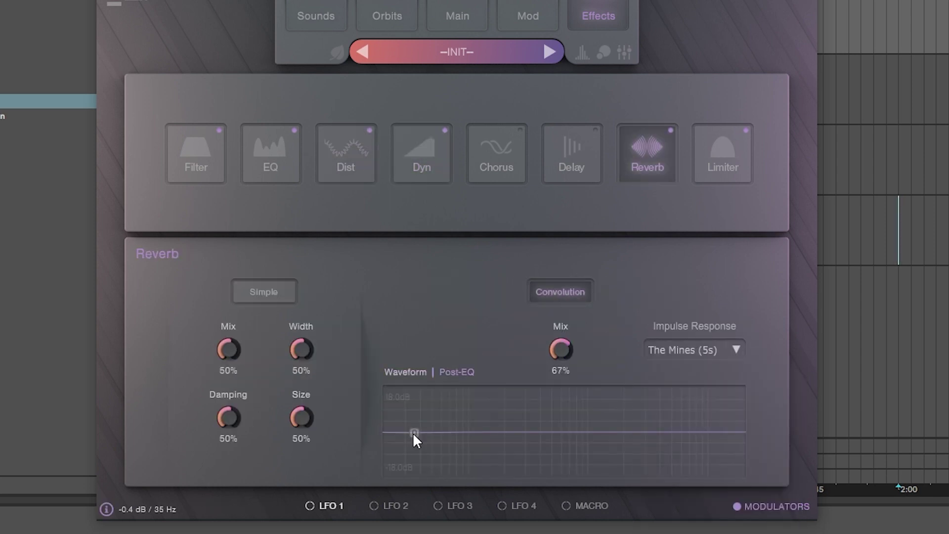
right_click(406, 469)
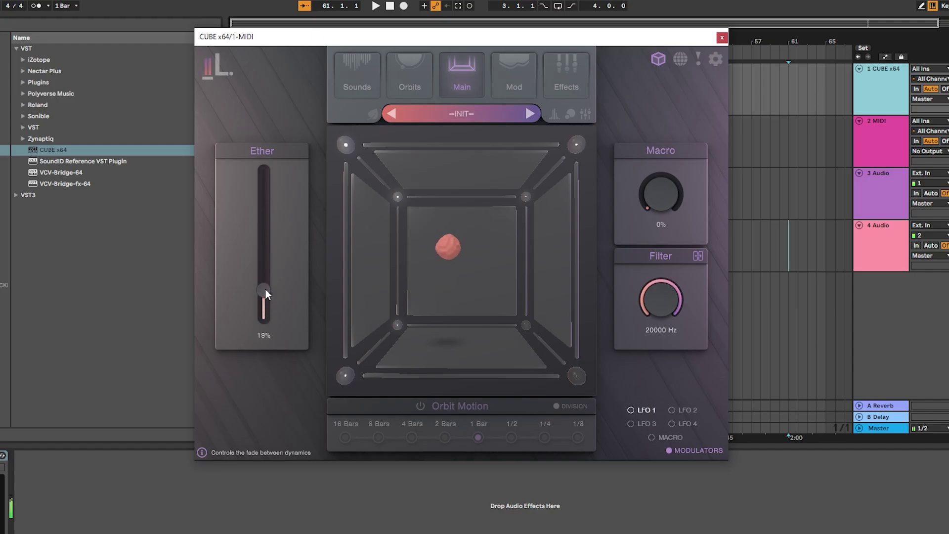
mouse_move(266, 290)
mouse_down()
mouse_move(265, 275)
mouse_move(268, 290)
mouse_up()
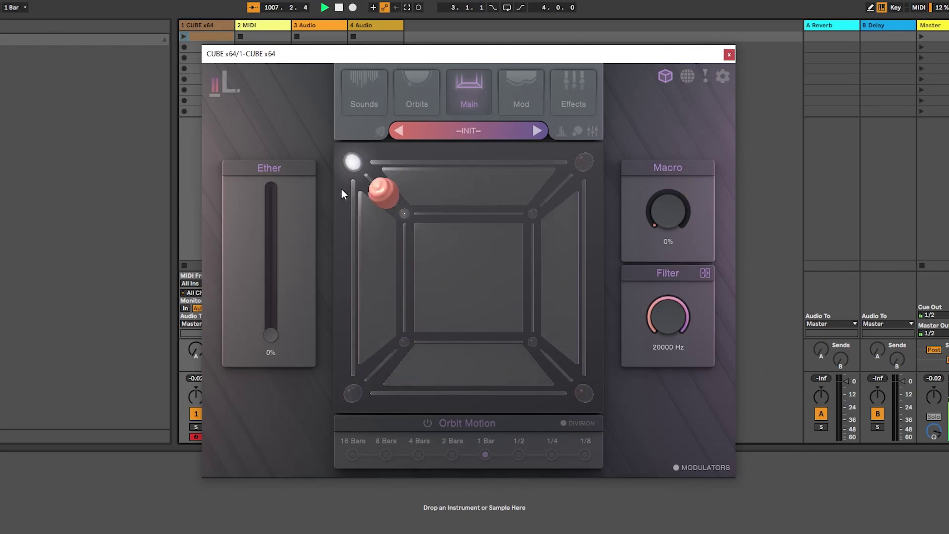
- Drag the orbit ball from the cube's top-left toward the top-right corner
drag(383, 191, 480, 247)
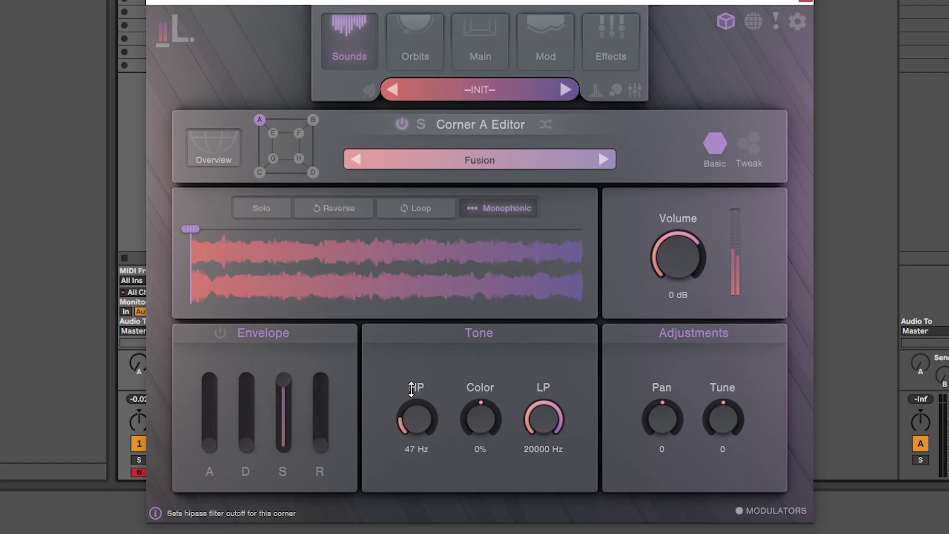
- Set corner A's high-pass to 79 Hz and lower the low-pass on corners A and B
drag(412, 389, 412, 381)
drag(548, 426, 544, 447)
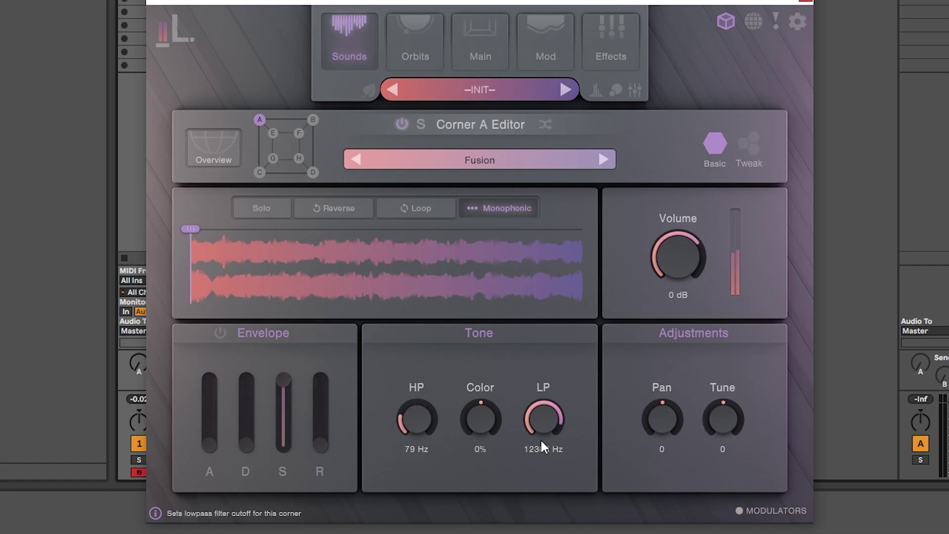
click(260, 172)
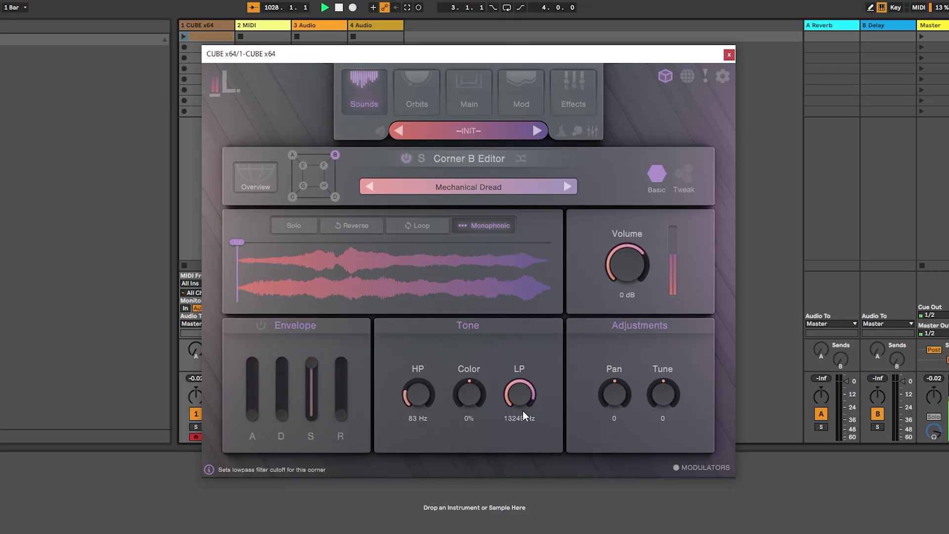
drag(518, 455, 517, 476)
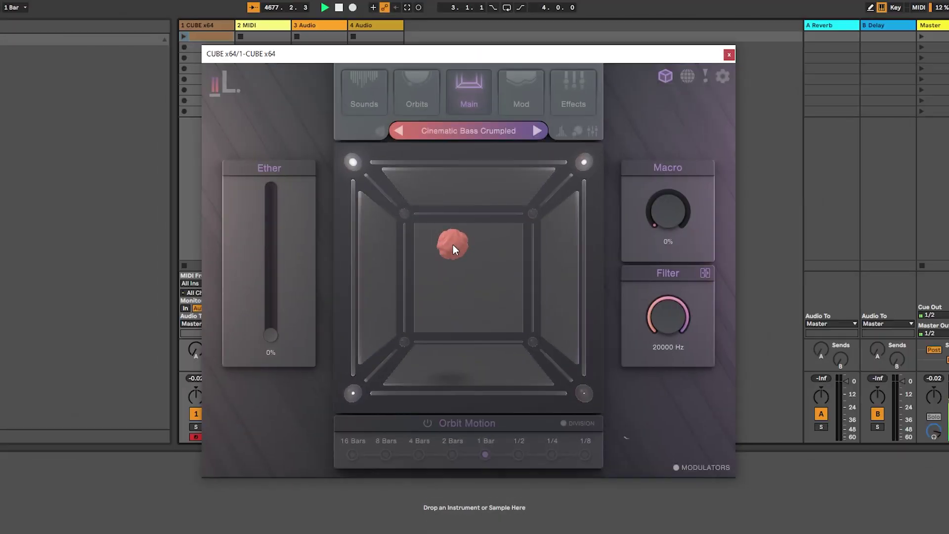
- Nudge the orbit ball around the centre, then move it up the cube's left edge
drag(458, 252, 466, 249)
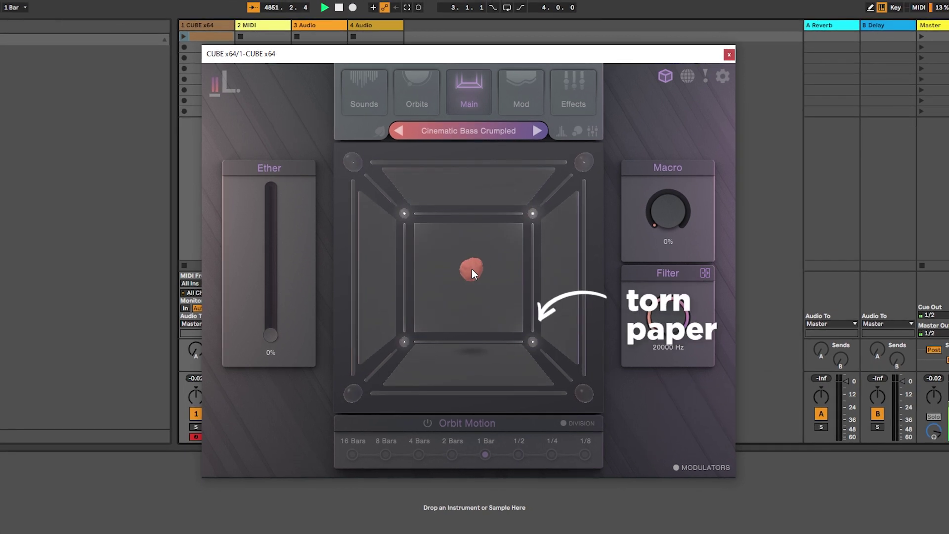
drag(471, 268, 464, 248)
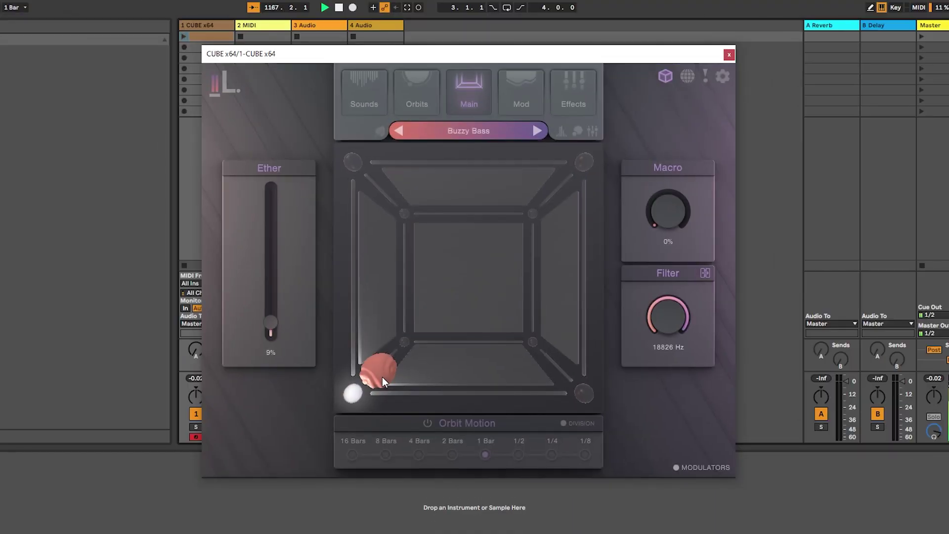
drag(382, 375, 462, 220)
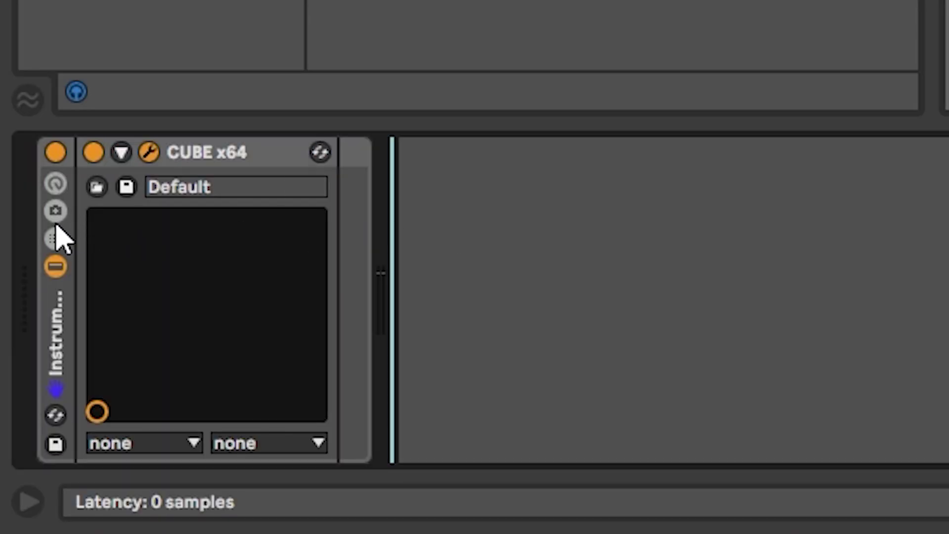
- Reveal the Instrument Rack's chain list and add a new empty chain beneath CUBE x64
click(56, 239)
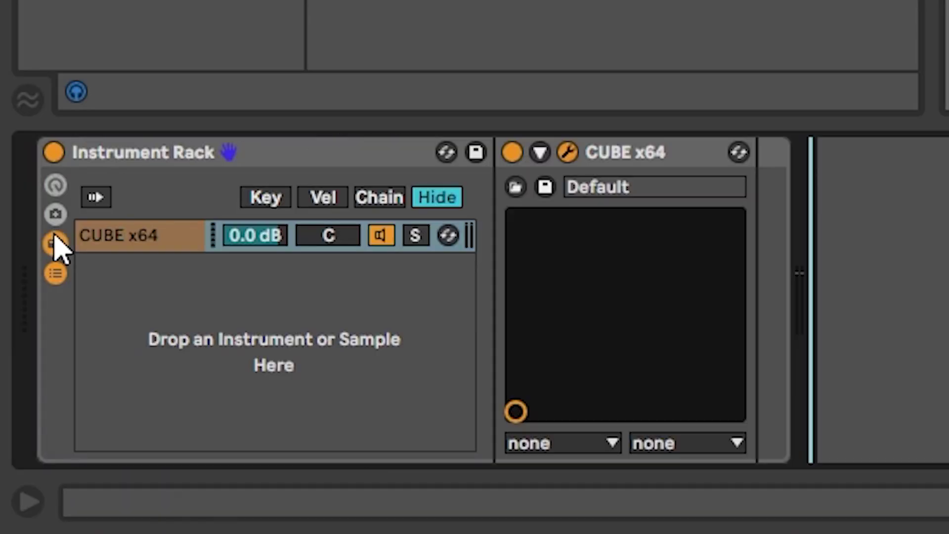
right_click(178, 293)
click(244, 327)
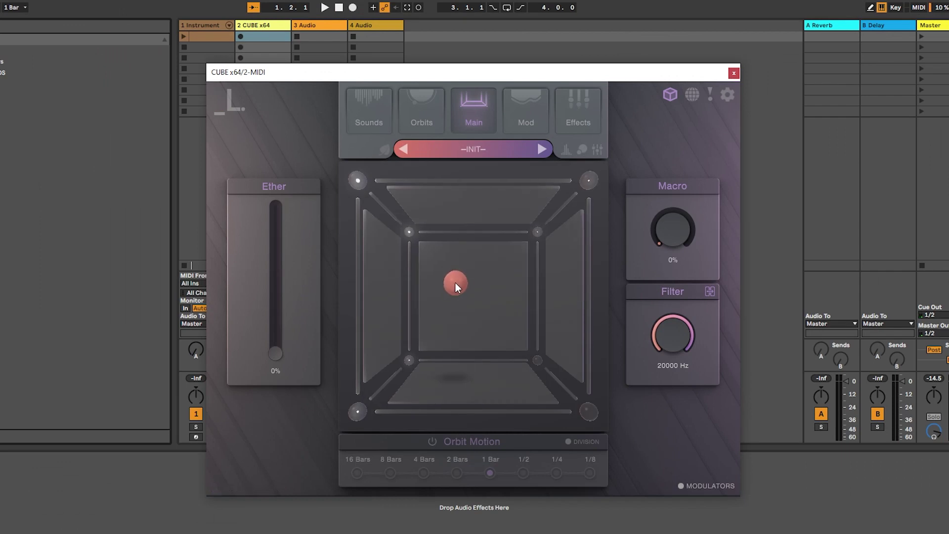
- Copy corner B's settings and paste them into corner F
drag(393, 379, 483, 275)
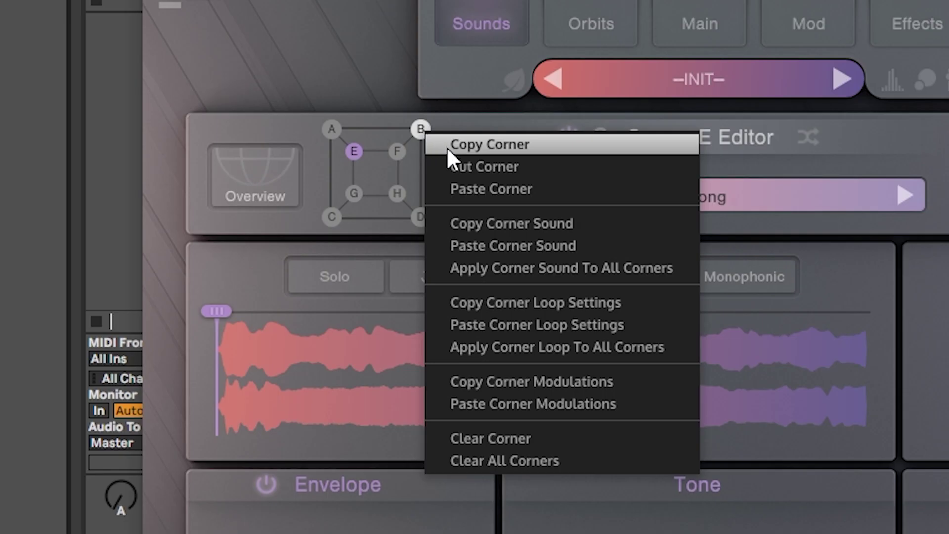
click(446, 146)
right_click(397, 151)
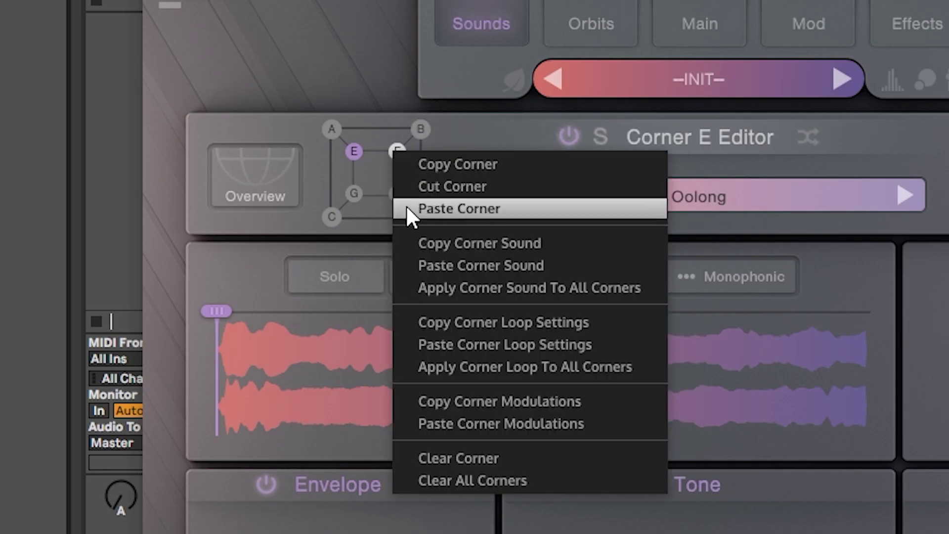
click(408, 208)
- Tune corner F up to 12 and corner G down to -12
drag(612, 340, 522, 235)
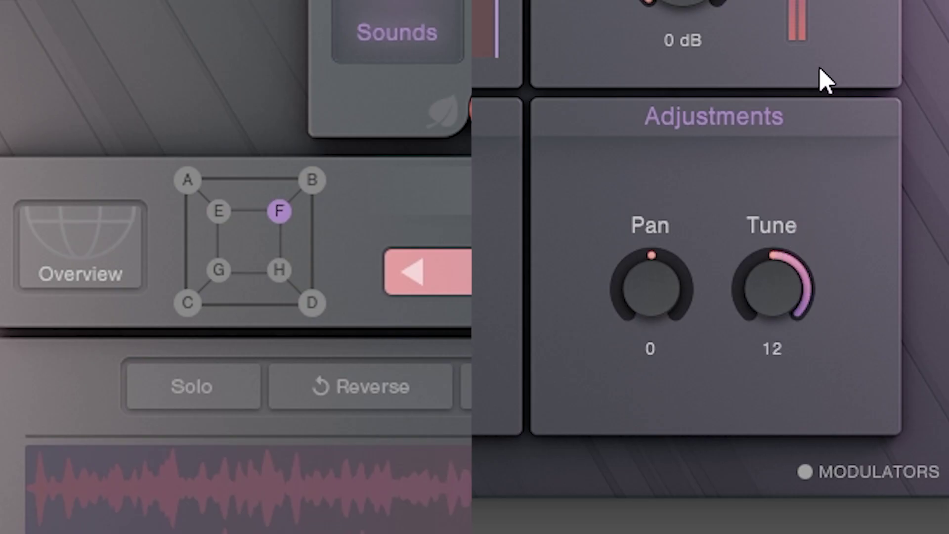
double_click(785, 284)
drag(773, 319, 774, 368)
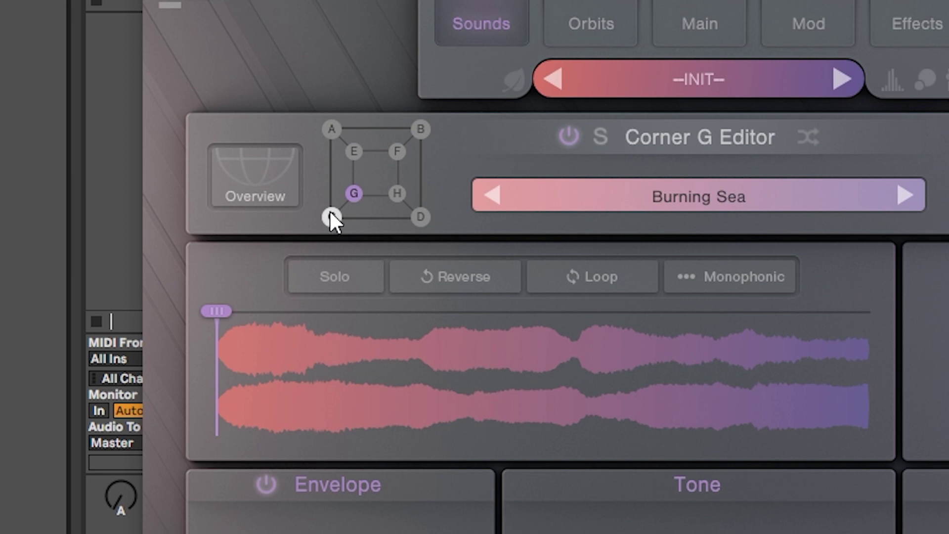
- Copy corner C into corner D and set D's loop rate to 1/16
right_click(297, 213)
click(333, 225)
right_click(418, 218)
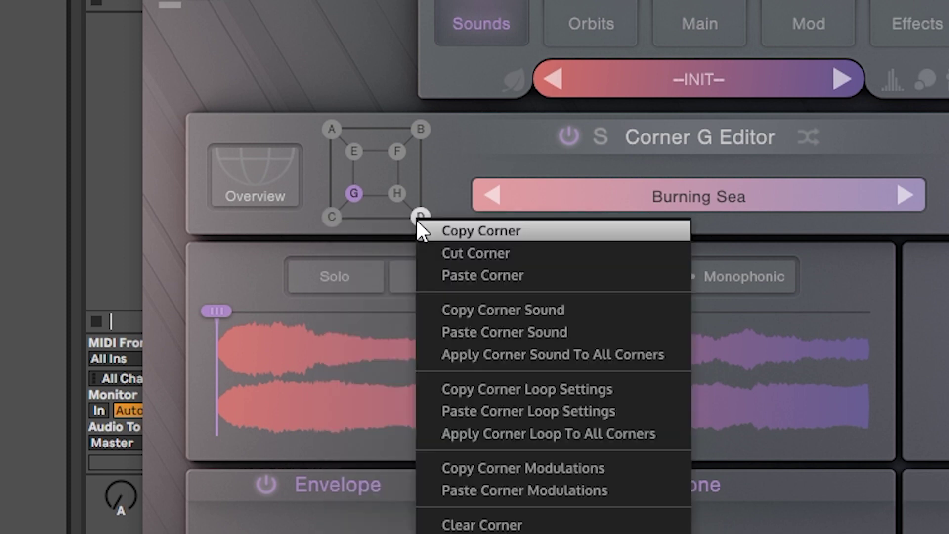
click(426, 277)
click(638, 533)
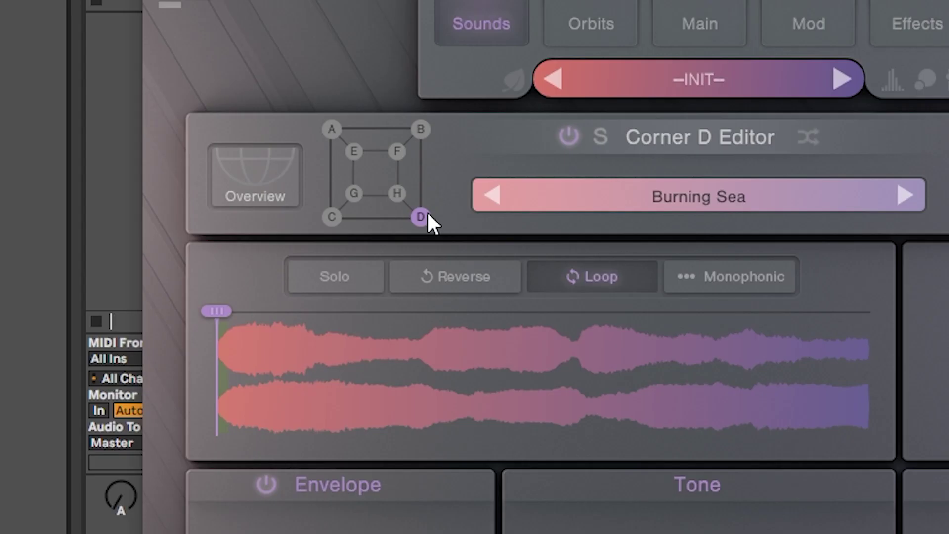
- Copy corner D's settings and paste them into corner H
right_click(423, 217)
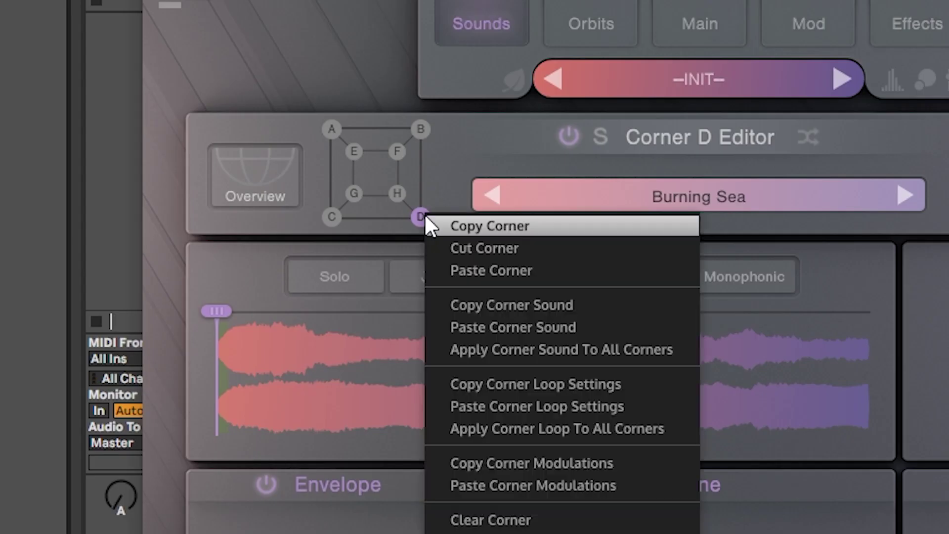
click(450, 228)
right_click(396, 194)
click(424, 244)
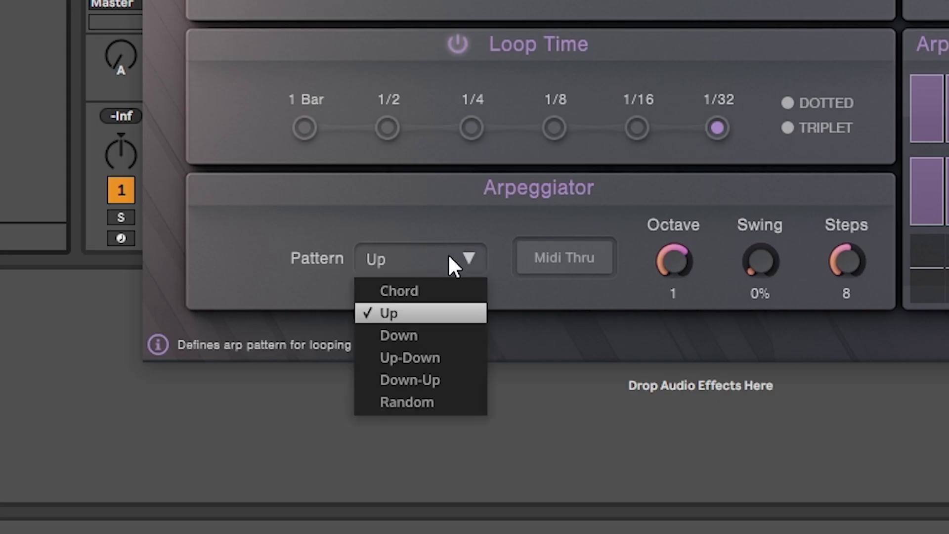
- Set the arpeggiator pattern to Random, then load the Cinematic Strings preset
click(437, 395)
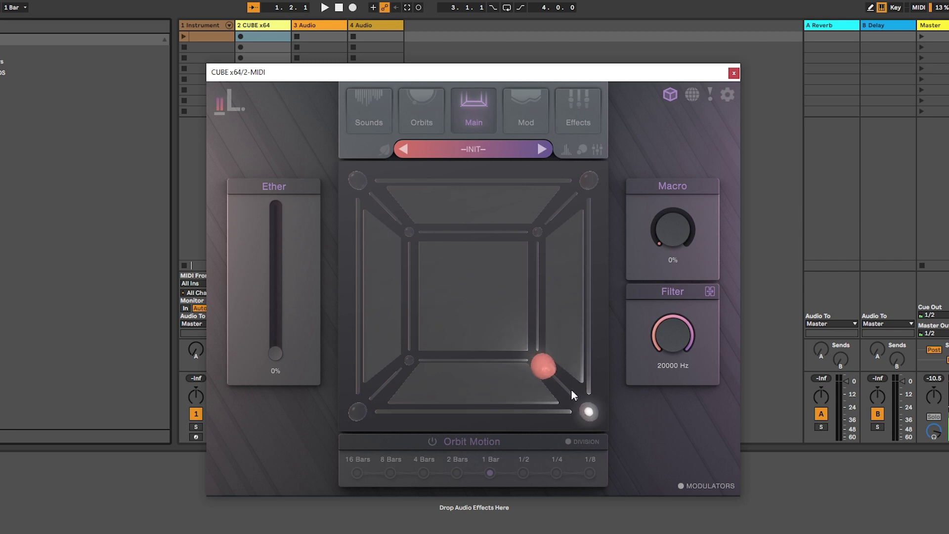
click(802, 480)
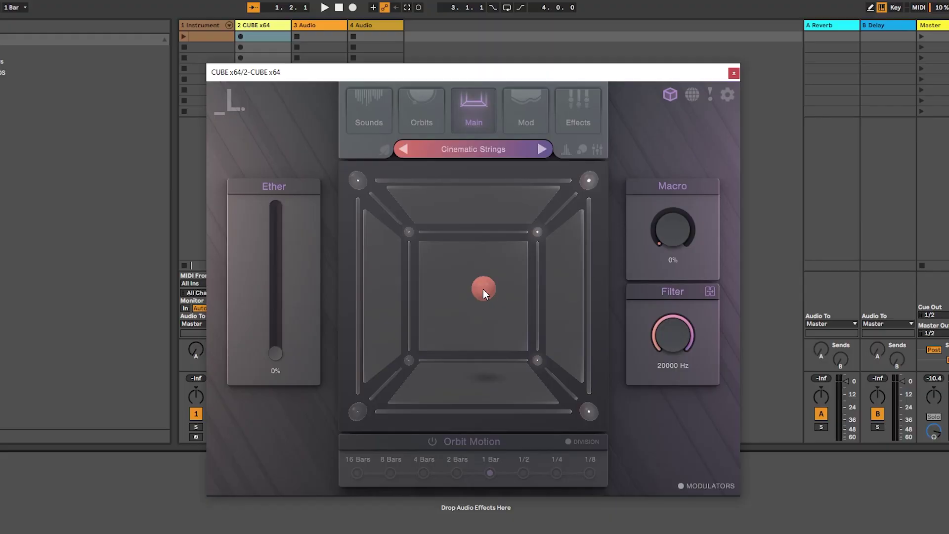
- Drag the sound ball left from the cube centre toward the upper-left area
drag(483, 288, 417, 251)
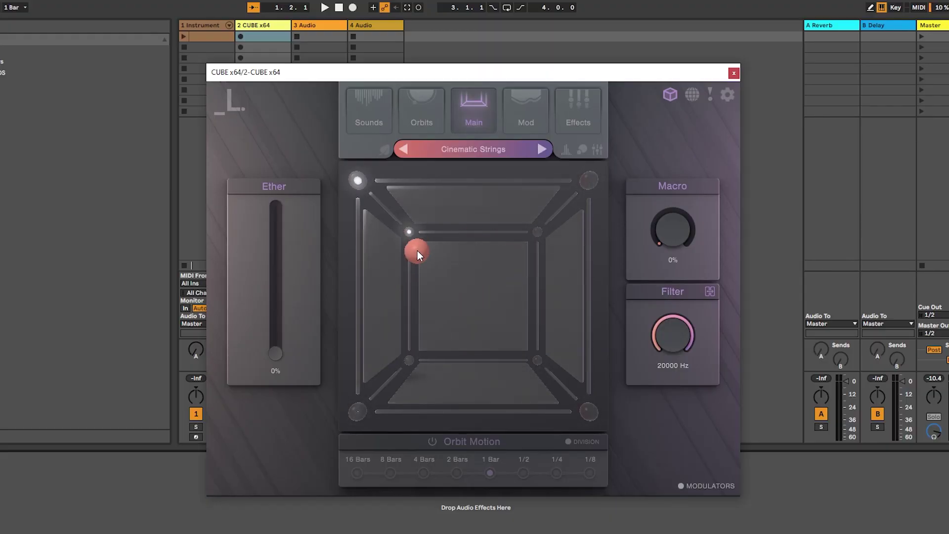
- Audition the Arm's Reach, Backscratcher, Bow Tie and Coaster orbit paths
click(422, 114)
click(633, 269)
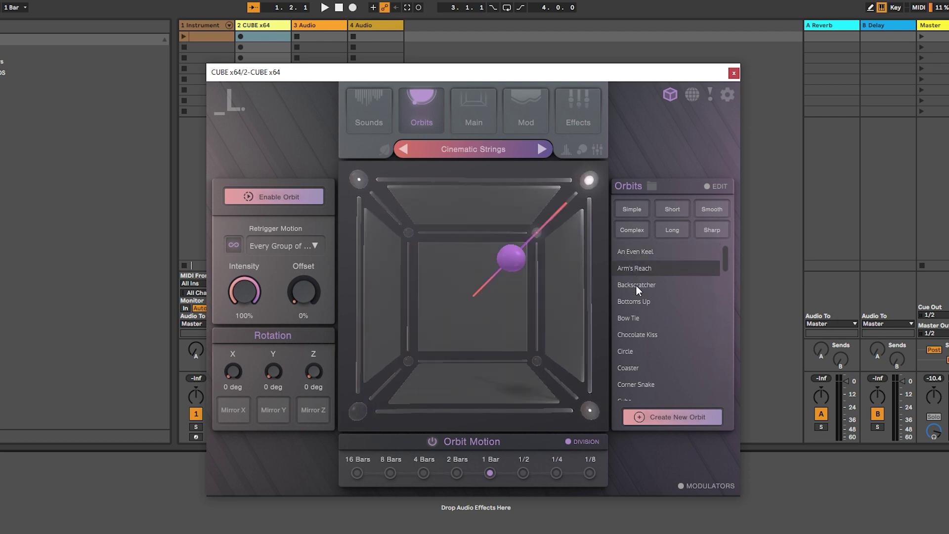
click(637, 285)
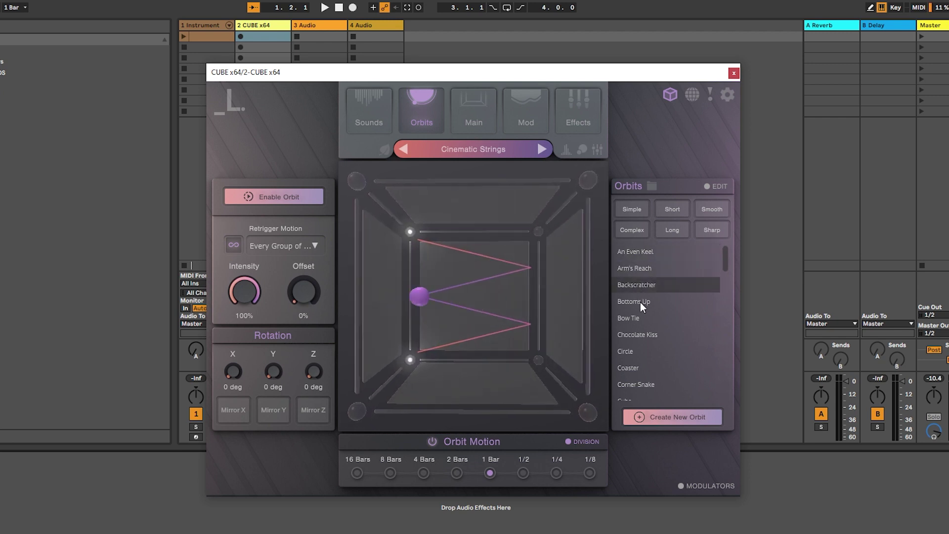
click(635, 319)
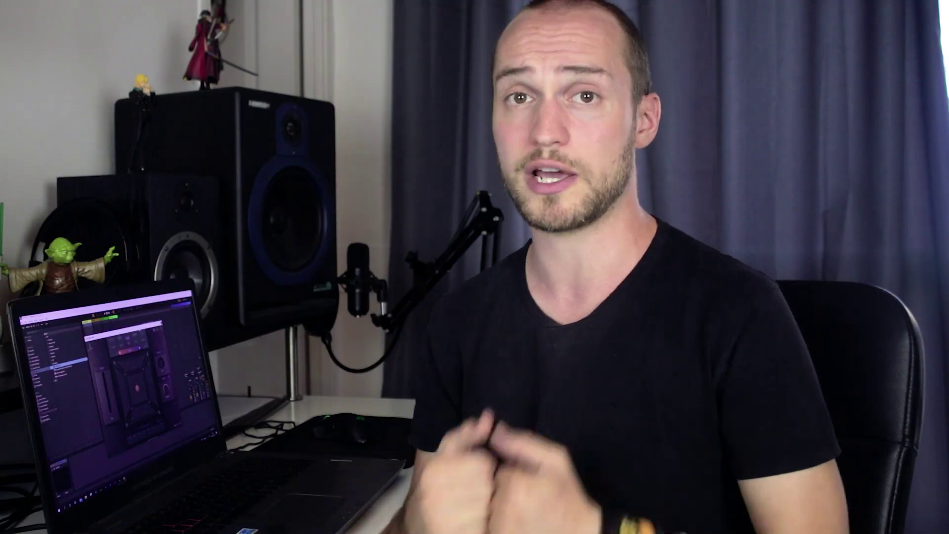
click(630, 369)
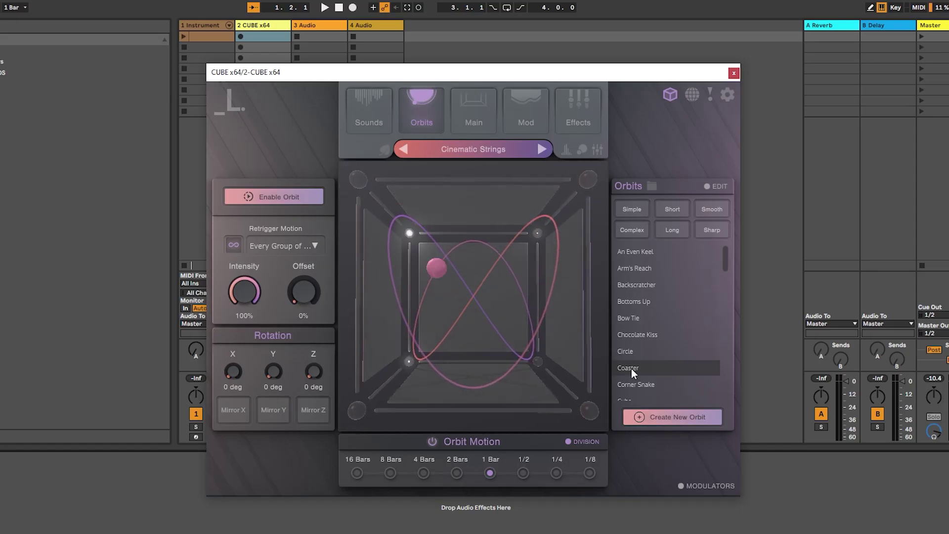
- Try the Corner Snake and Hungry Boi orbits, then nudge the orb slightly higher in the inner square
click(635, 378)
scroll(638, 341, down, 5)
click(642, 304)
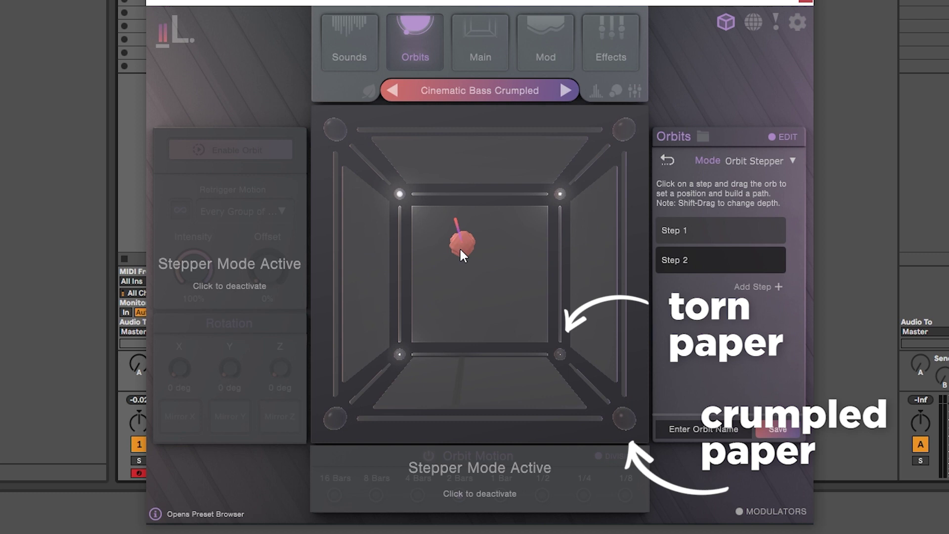
mouse_move(460, 251)
mouse_down()
mouse_move(468, 232)
mouse_move(463, 239)
mouse_up()
- Return to Step 1's orb position in the Orbit Stepper
click(682, 230)
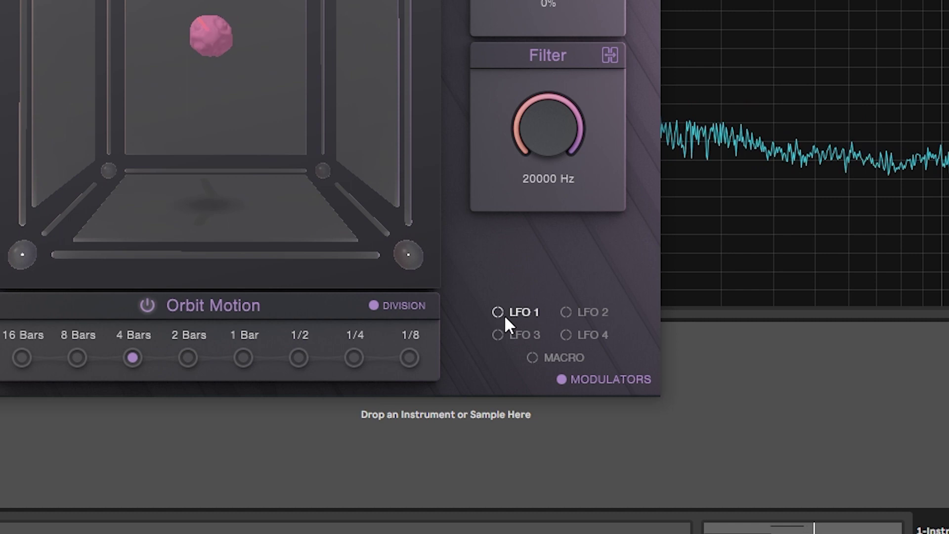
- Route LFO 1 to the filter cutoff and redraw it as a step sequence, zeroing the last steps
drag(498, 314, 469, 255)
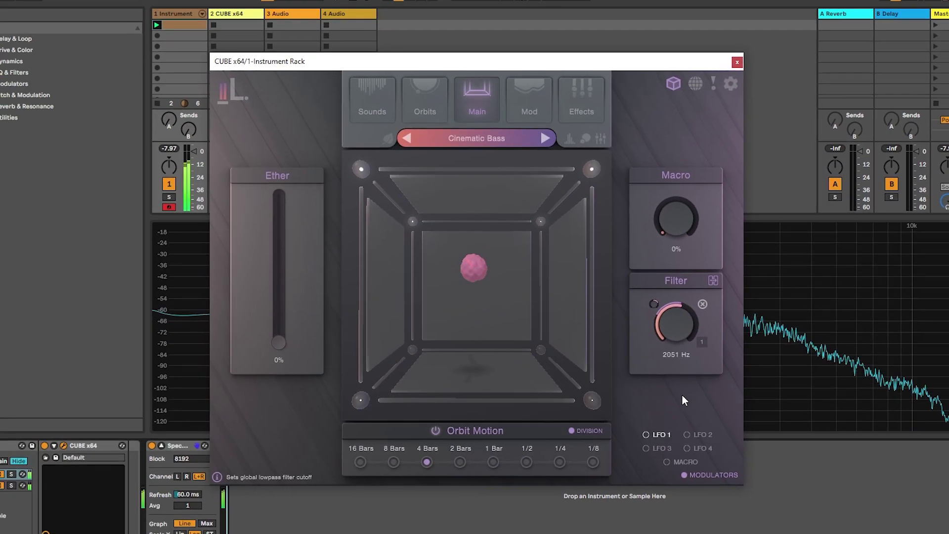
click(660, 434)
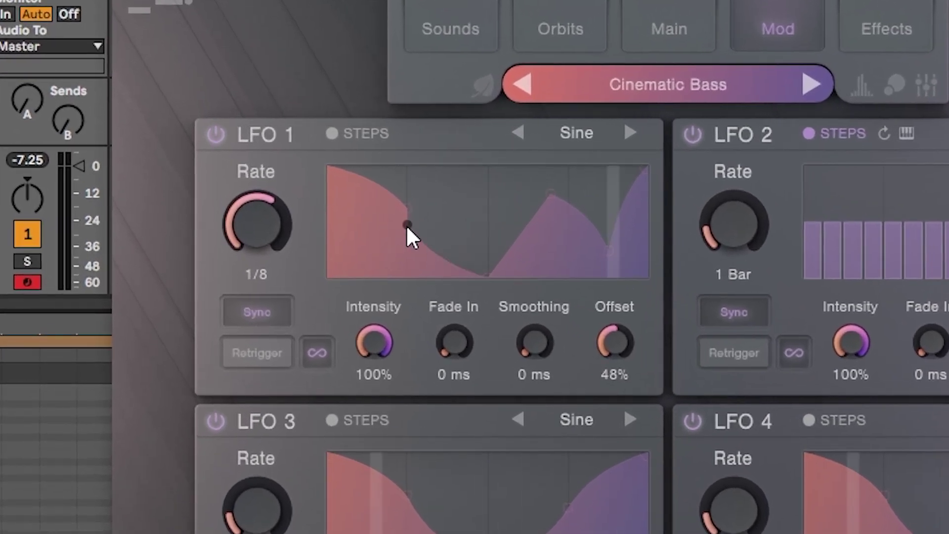
mouse_move(409, 237)
mouse_down()
mouse_move(447, 272)
mouse_move(545, 205)
mouse_move(549, 226)
mouse_move(521, 191)
mouse_up()
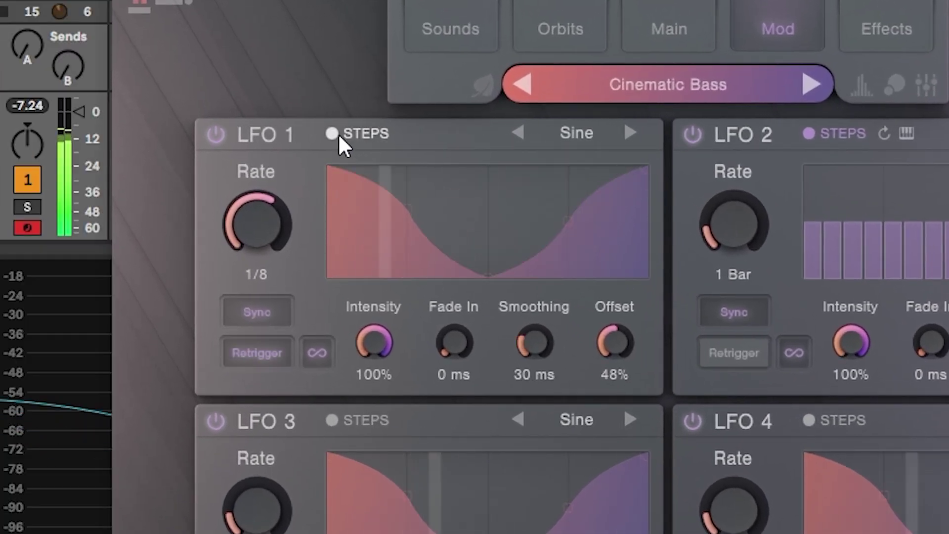
click(333, 133)
mouse_move(346, 220)
mouse_down()
mouse_move(392, 200)
mouse_move(456, 298)
mouse_move(604, 267)
mouse_move(455, 297)
mouse_up()
drag(258, 227, 258, 225)
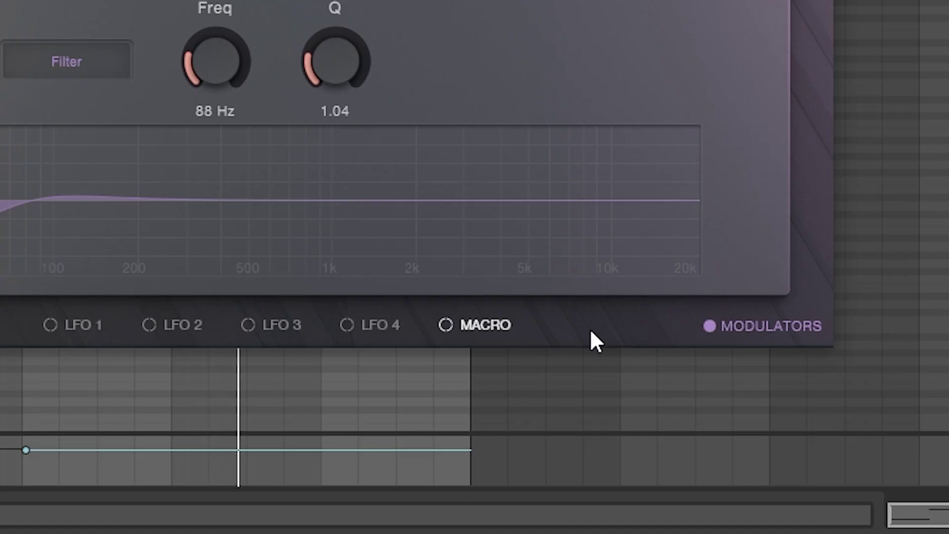
- Link the Macro to the effect filter frequency
mouse_move(558, 476)
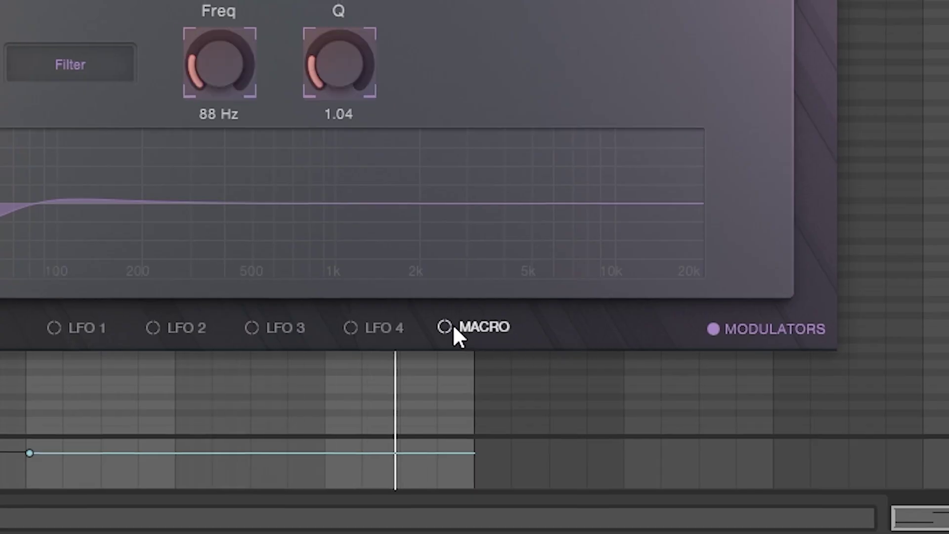
drag(417, 284, 468, 280)
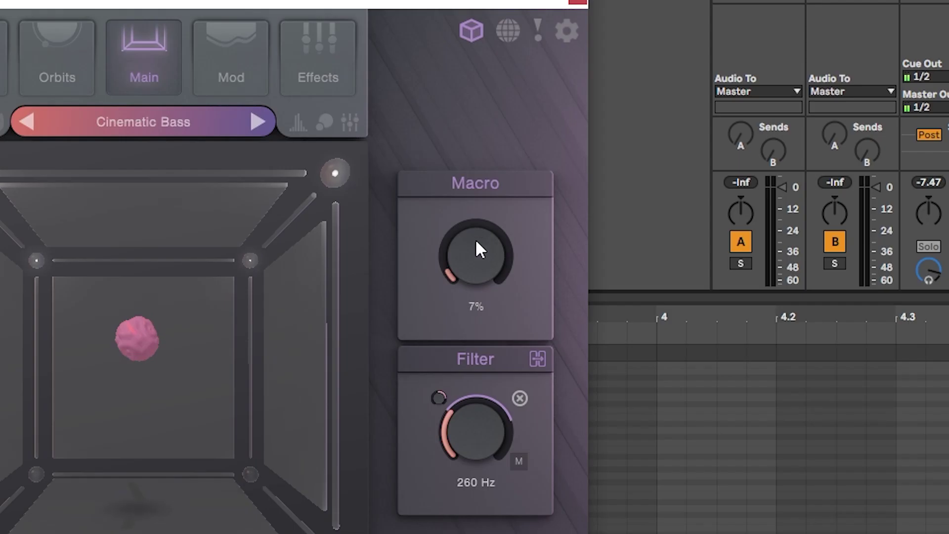
drag(479, 248, 468, 81)
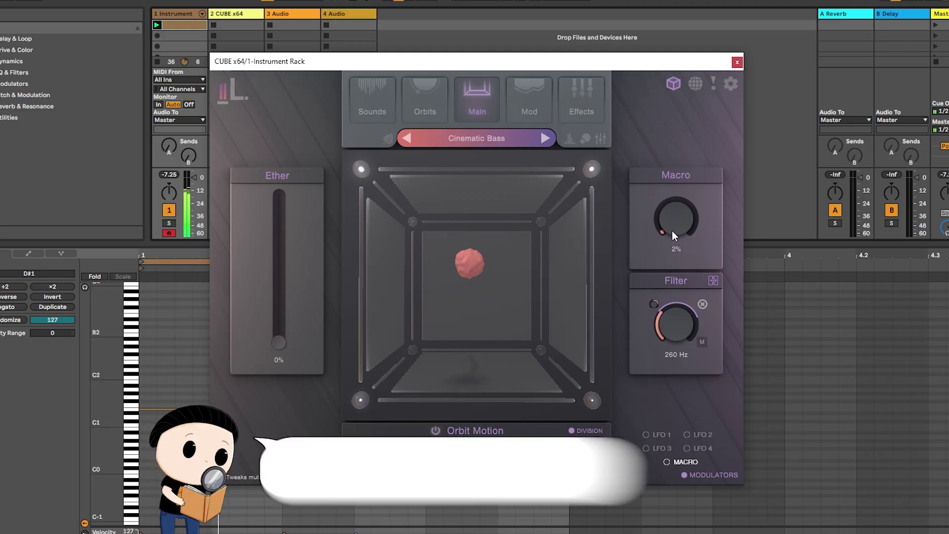
- Raise the Macro to about 92%, then switch LFO 1 from steps back to a curve
drag(672, 227, 666, 177)
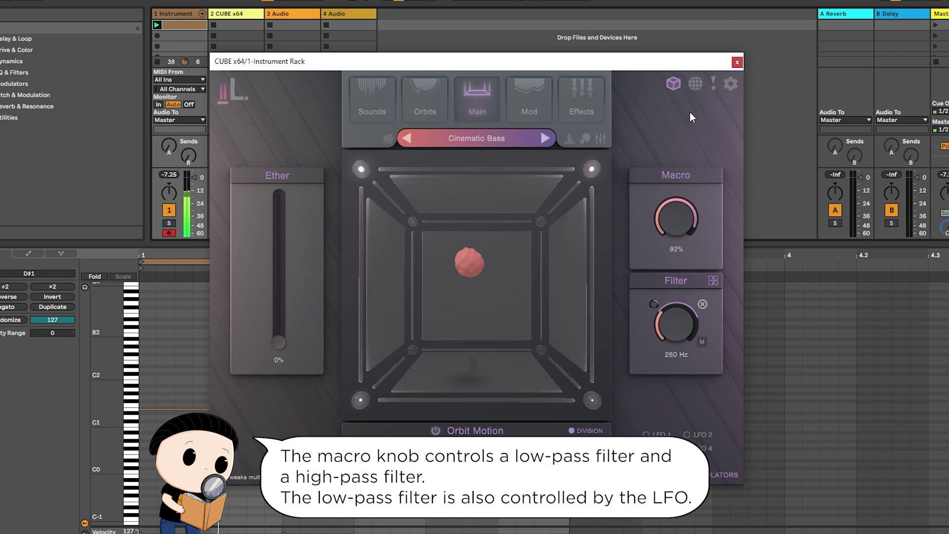
click(536, 110)
click(328, 168)
click(472, 109)
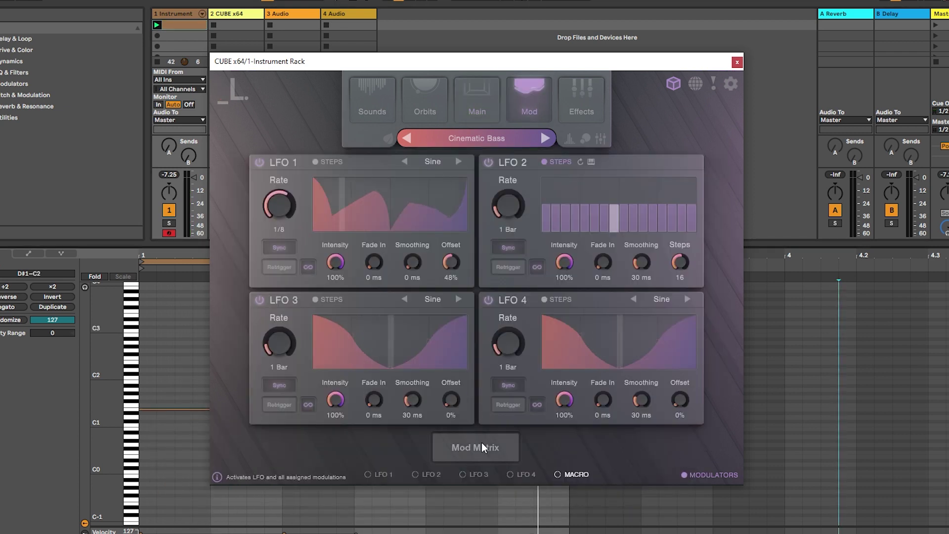
- Set mod matrix slot 4's source to LFO 2
click(481, 443)
click(279, 223)
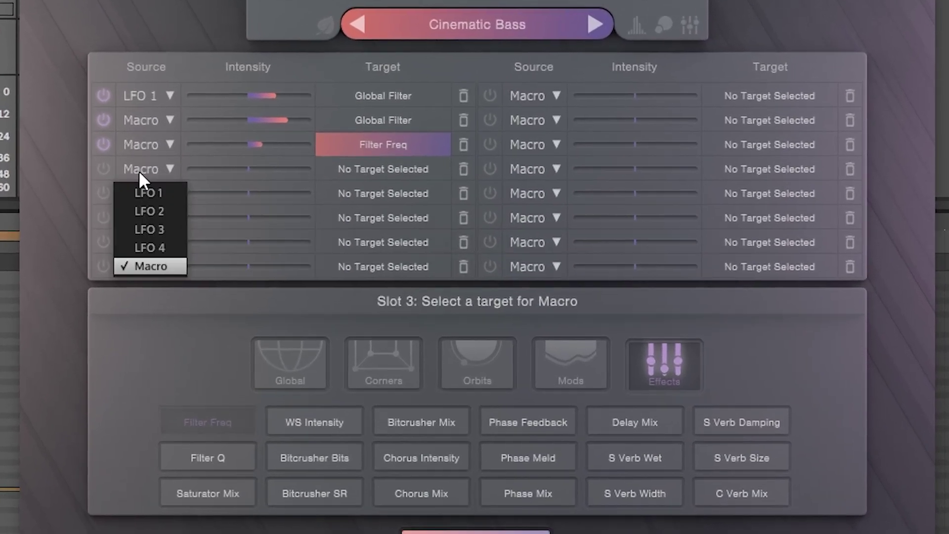
click(149, 211)
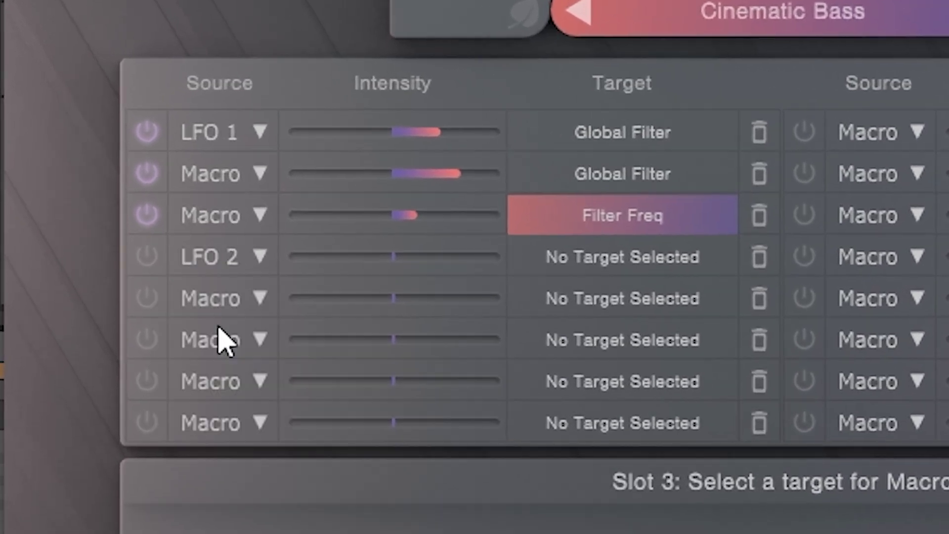
- Browse global and corner B and E targets for slot 4, then load Keys 1.wav into the corner sampler
click(597, 271)
click(301, 332)
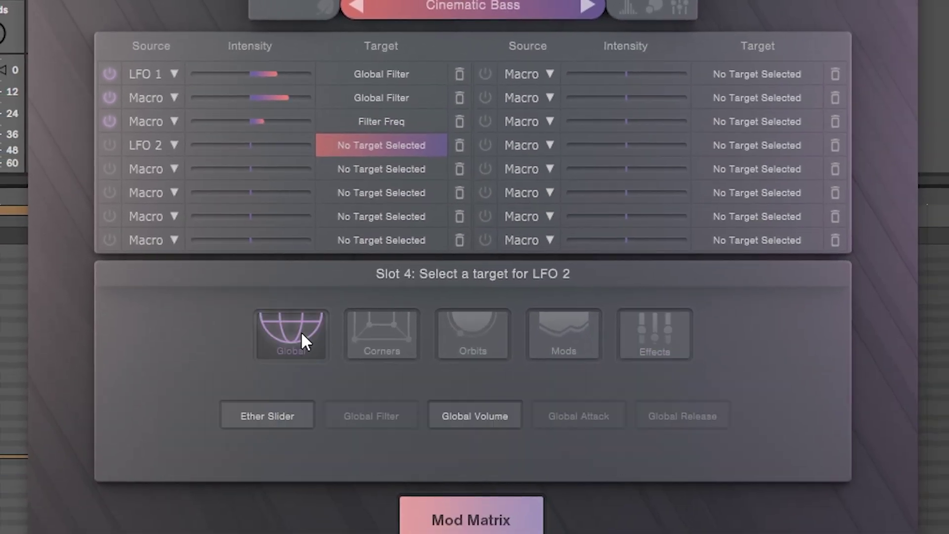
click(381, 341)
click(218, 386)
click(163, 403)
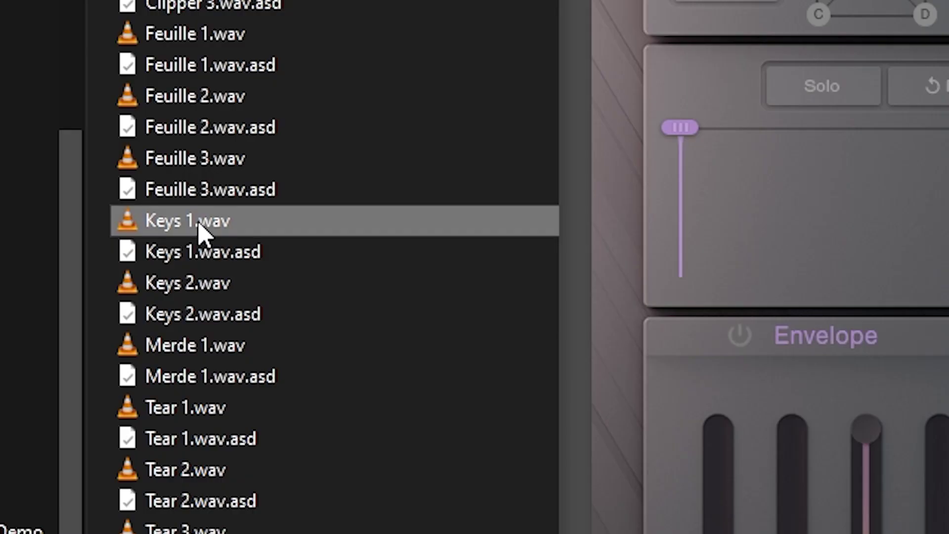
drag(206, 233, 371, 225)
- Pan the current corner sound to 21L, then select corners B, C and D for editing
drag(557, 294, 555, 329)
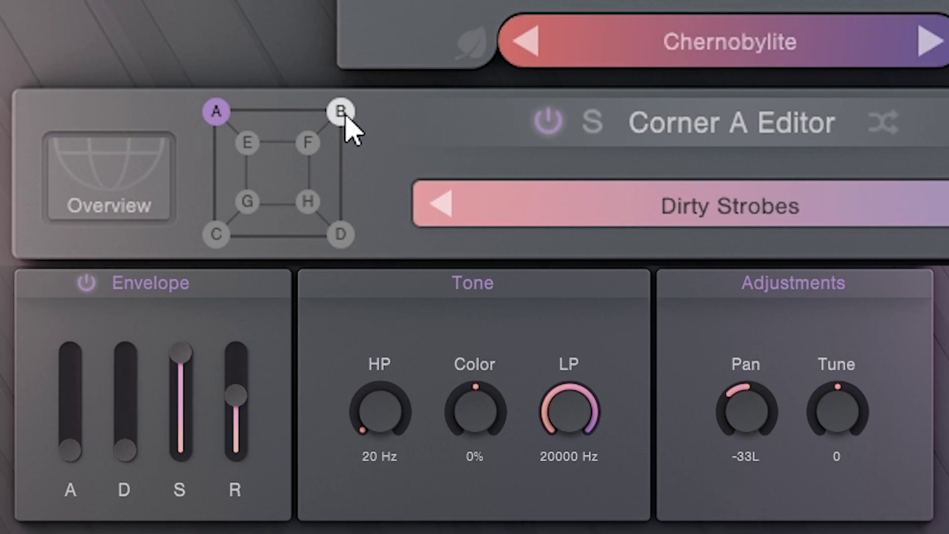
click(345, 119)
click(218, 237)
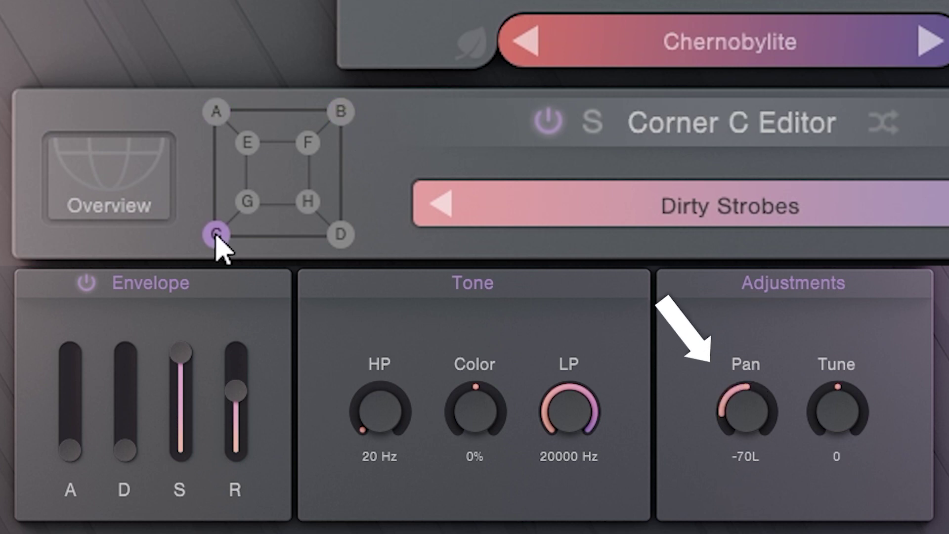
click(343, 239)
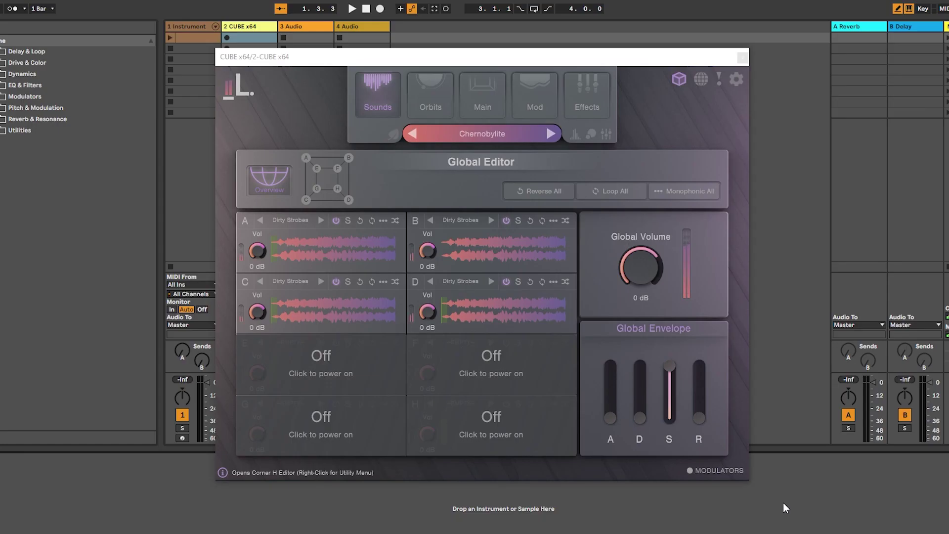